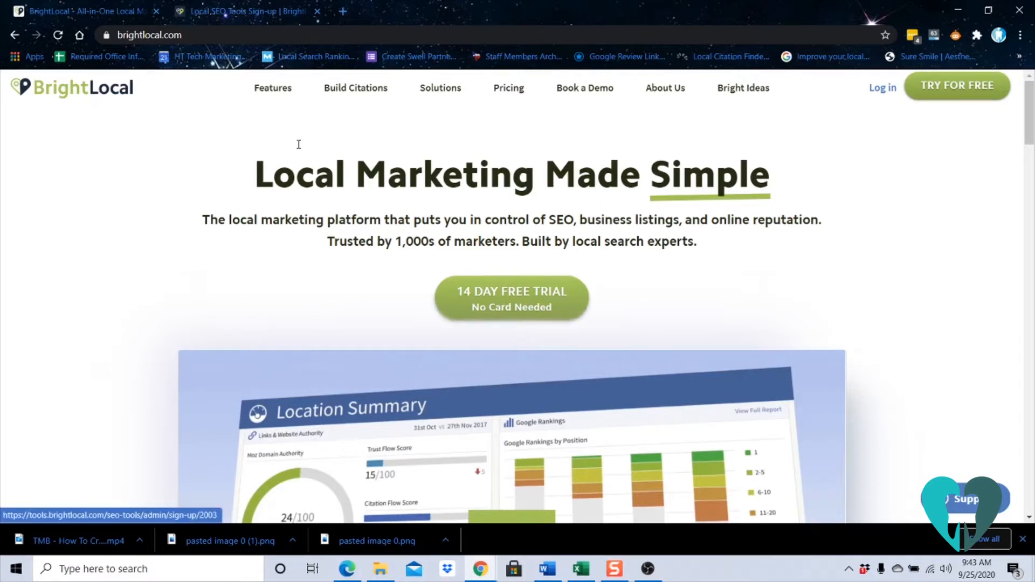
- Submit the 14-day free trial sign-up with the terms accepted and reCAPTCHA confirmed, and decline saving the login to LastPass
{"action": "left_click", "coordinate": [246, 12]}
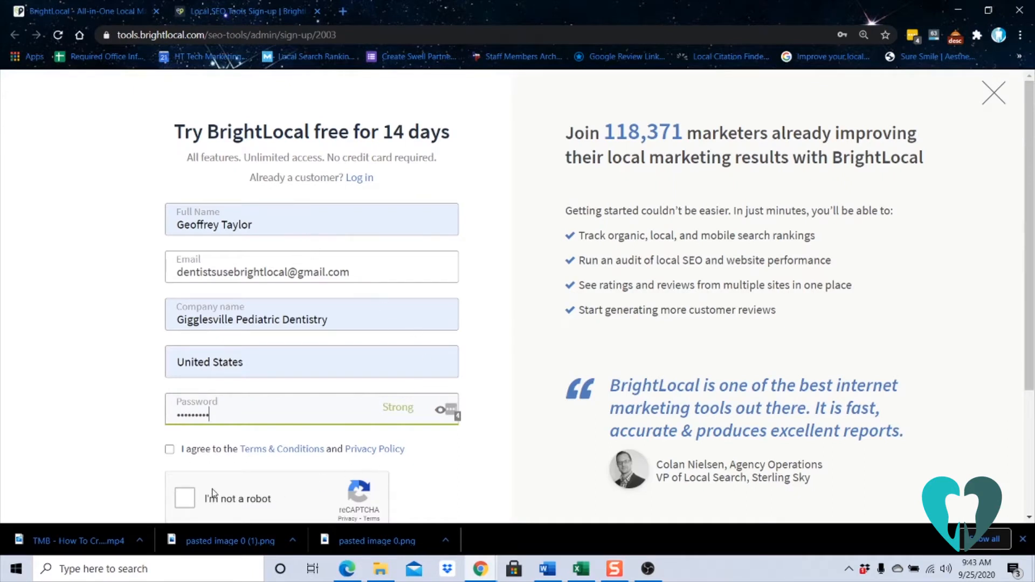
{"action": "left_click", "coordinate": [170, 449]}
{"action": "left_click", "coordinate": [184, 498]}
{"action": "scroll", "coordinate": [186, 500], "scroll_direction": "down", "scroll_amount": 3}
{"action": "left_click", "coordinate": [281, 396]}
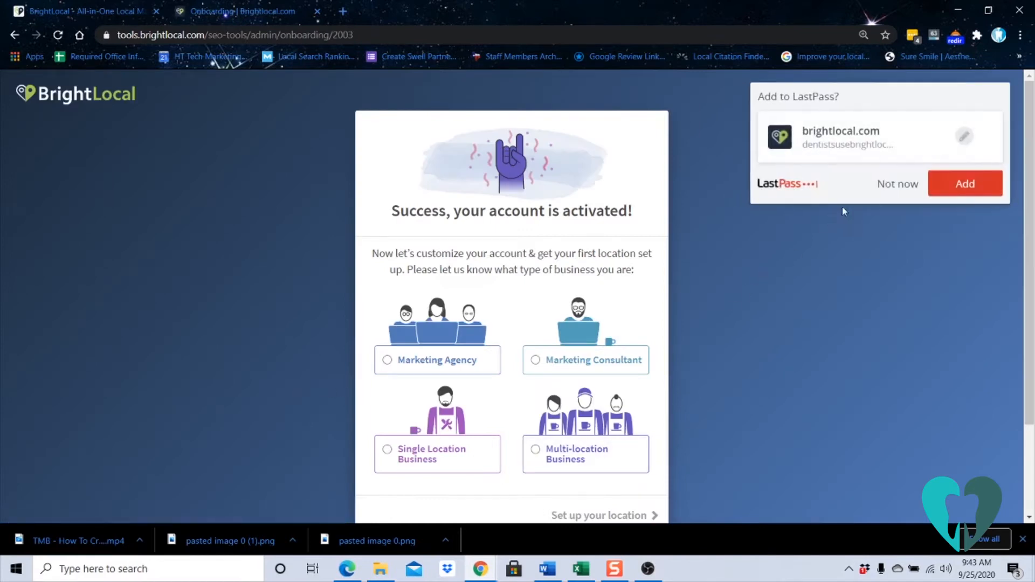
{"action": "left_click", "coordinate": [886, 187]}
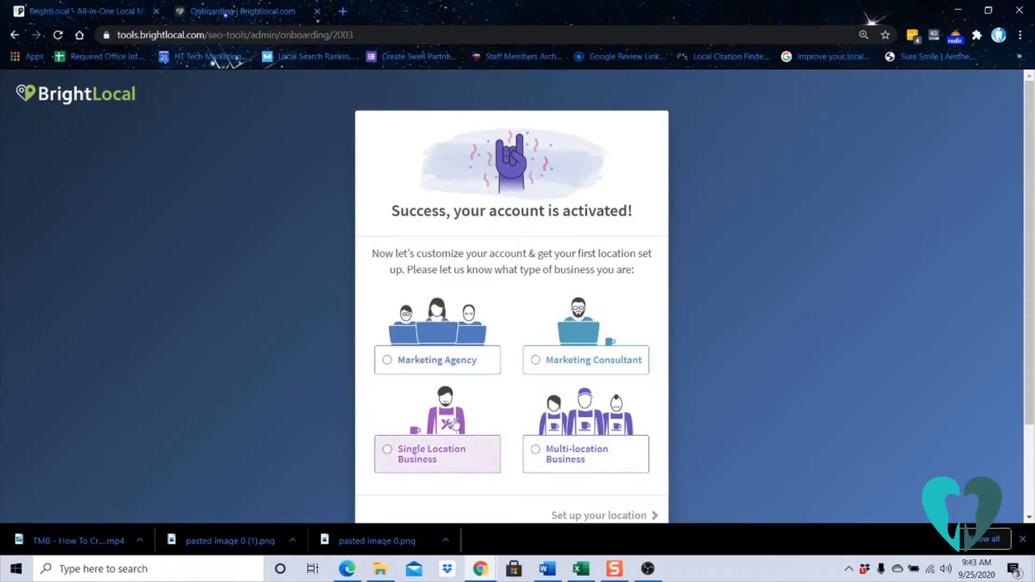
- Choose Single Location Business as the business type and continue to the location setup
{"action": "left_click", "coordinate": [443, 449]}
{"action": "scroll", "coordinate": [513, 464], "scroll_direction": "down", "scroll_amount": 1}
{"action": "left_click", "coordinate": [536, 454]}
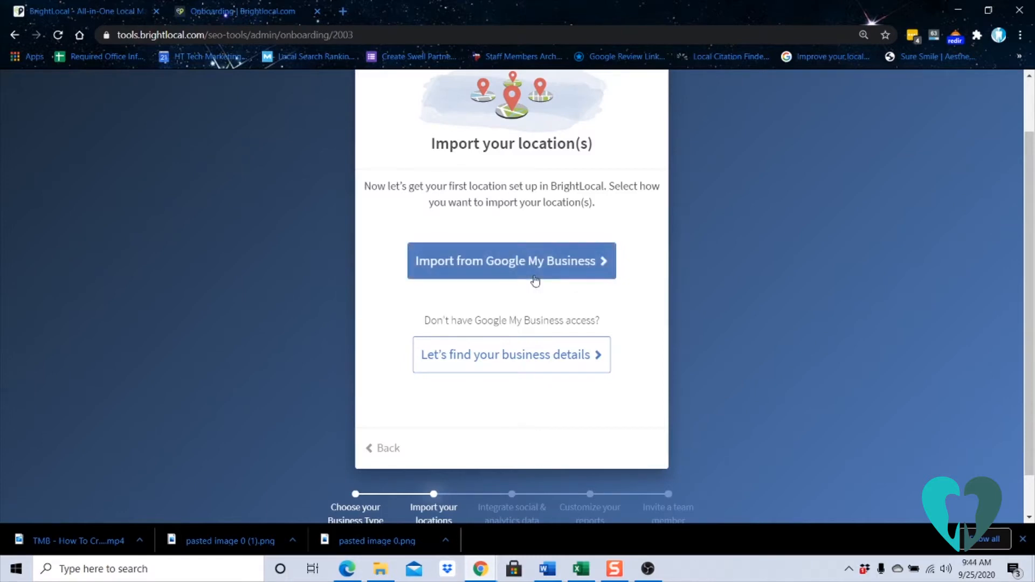
- Find the business by searching for "Gigglesville p" and use the Gigglesville Pediatric Dentistry location
{"action": "left_click", "coordinate": [534, 281]}
{"action": "left_click", "coordinate": [511, 365]}
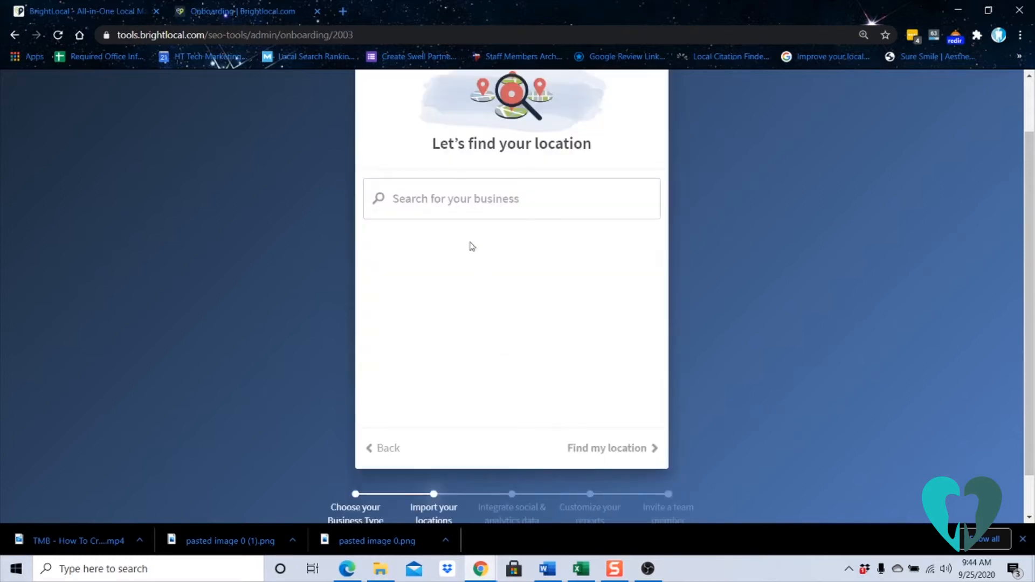
{"action": "left_click", "coordinate": [479, 212]}
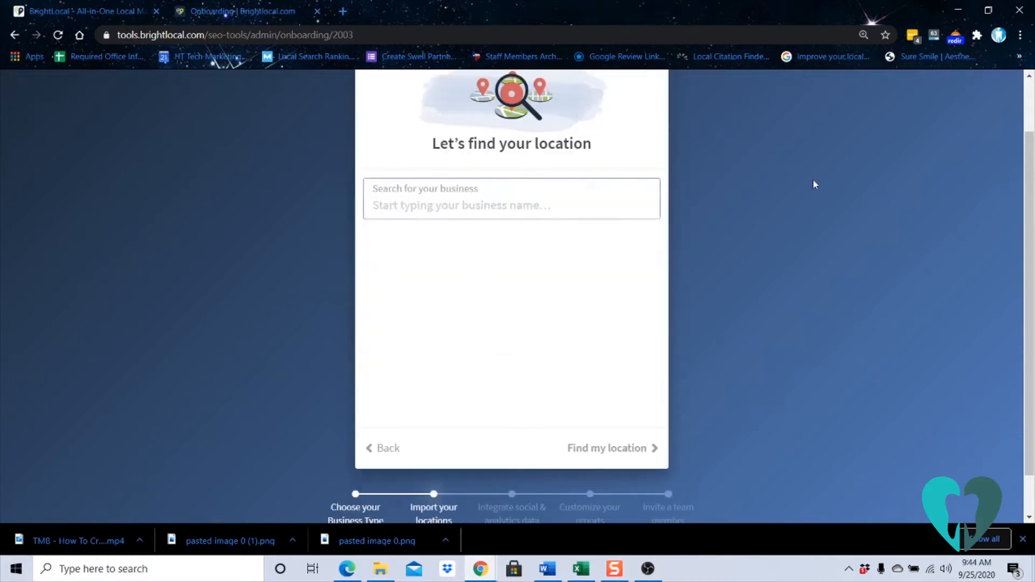
{"action": "type", "text": "Giggle"}
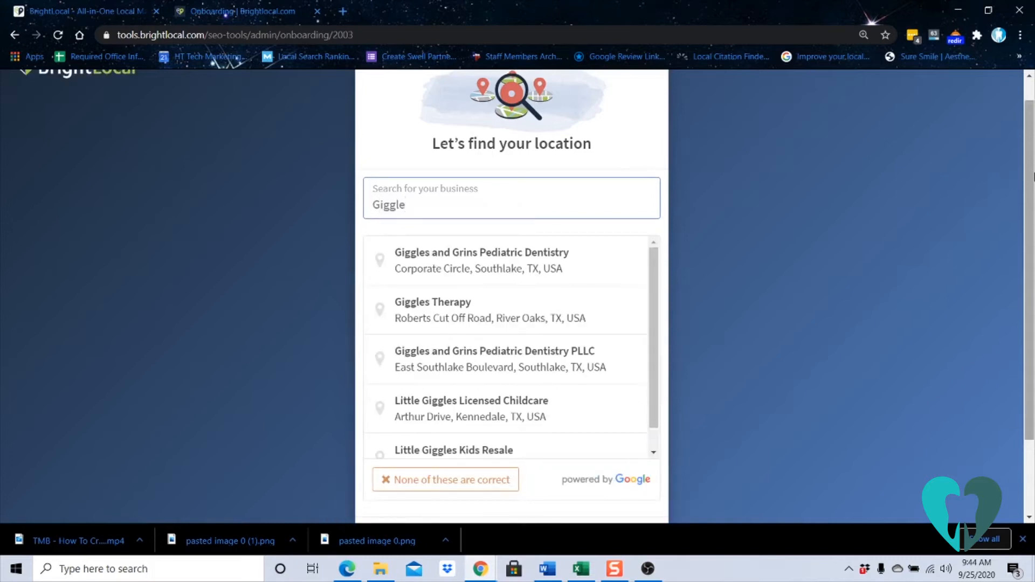
{"action": "type", "text": "sville p"}
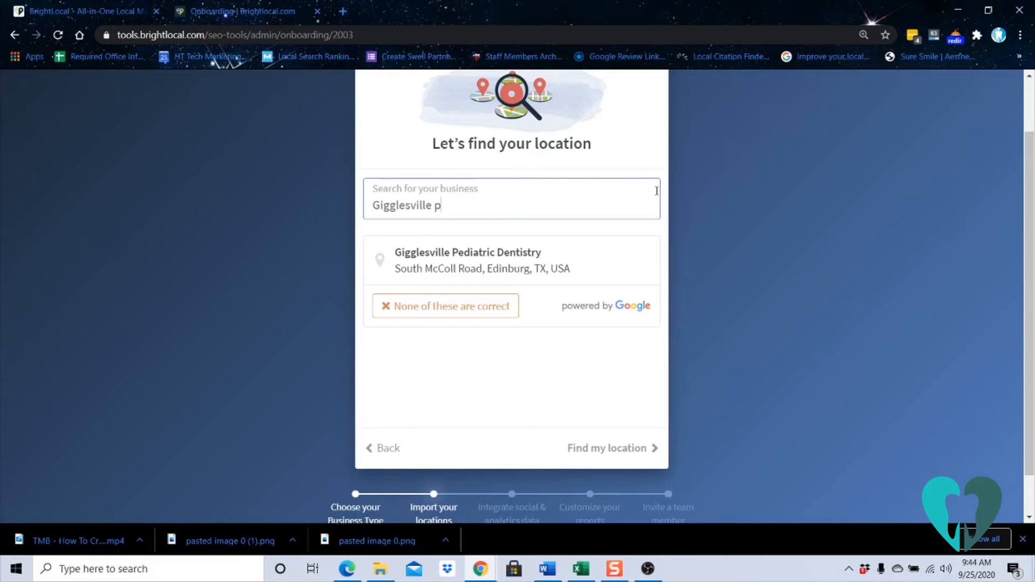
{"action": "left_click", "coordinate": [521, 256]}
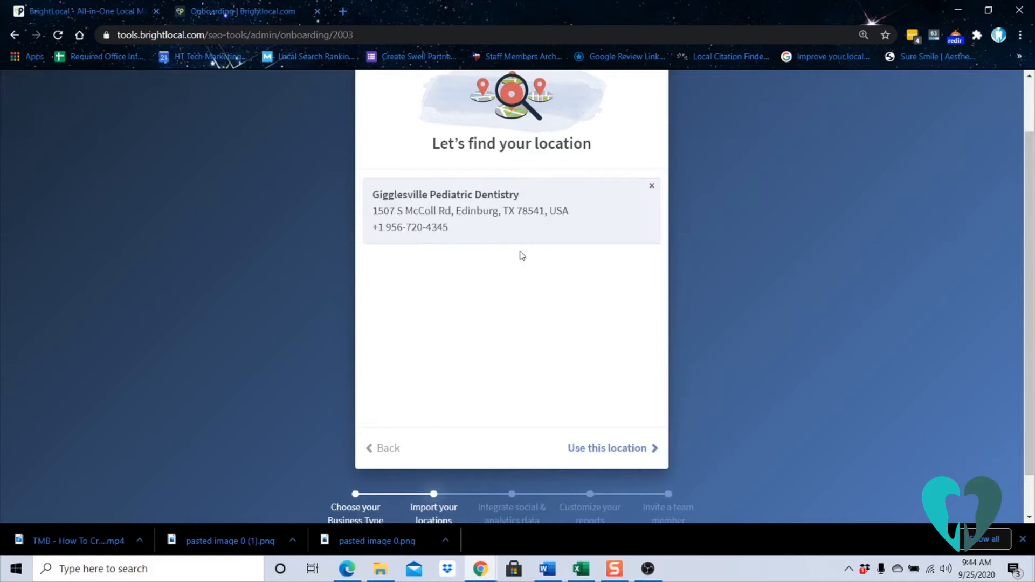
{"action": "left_click", "coordinate": [602, 453]}
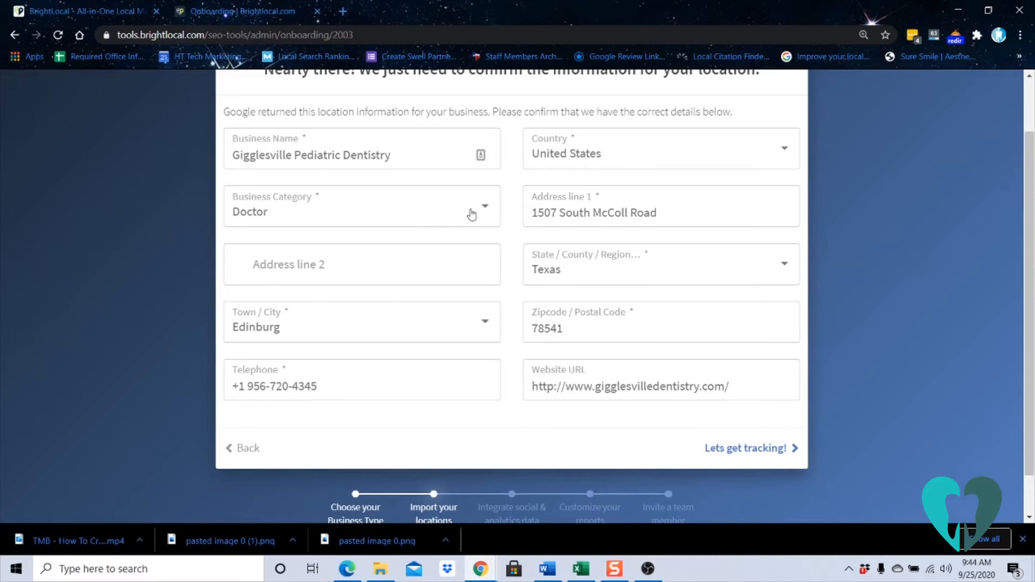
- Set the location's business category to Pediatric dentist and confirm the location details to start tracking
{"action": "left_click", "coordinate": [350, 216]}
{"action": "type", "text": "pediatric d"}
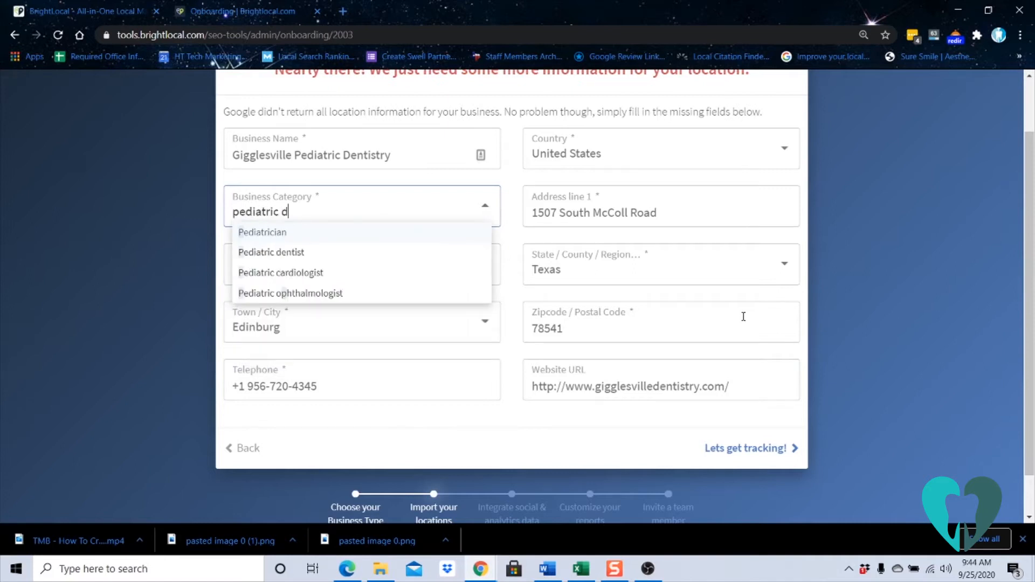
{"action": "type", "text": "entist"}
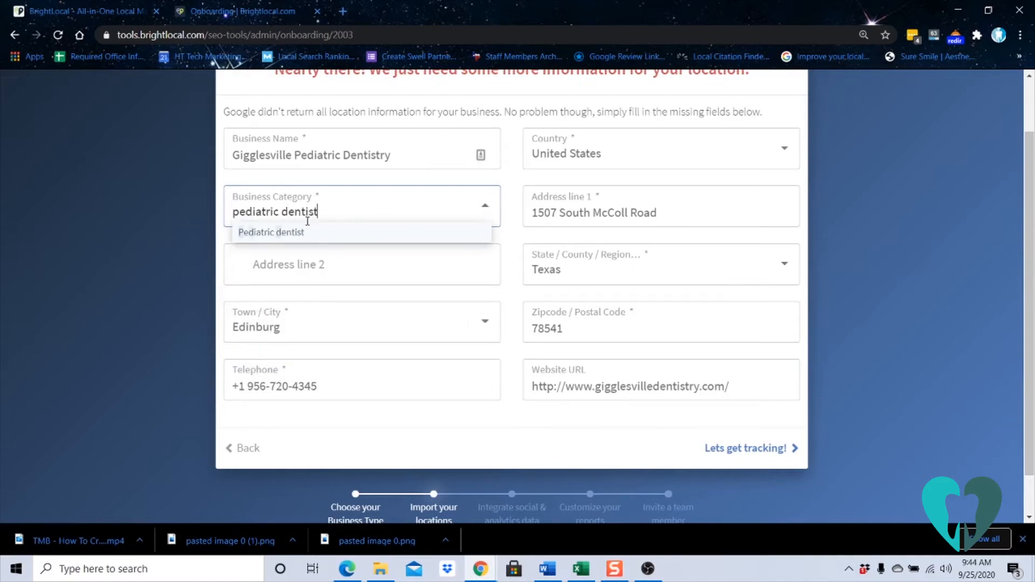
{"action": "left_click", "coordinate": [304, 232]}
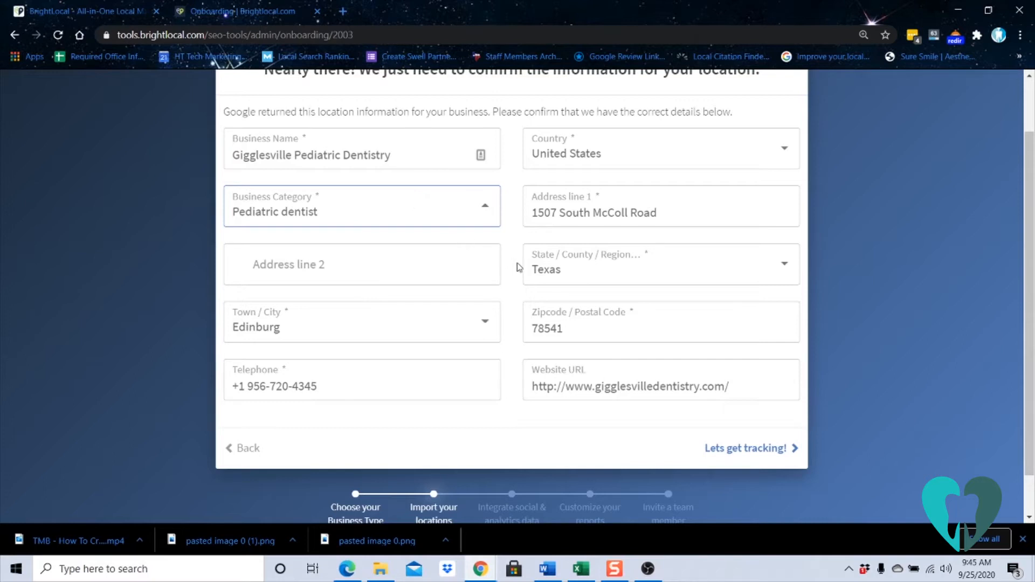
{"action": "left_click", "coordinate": [748, 460]}
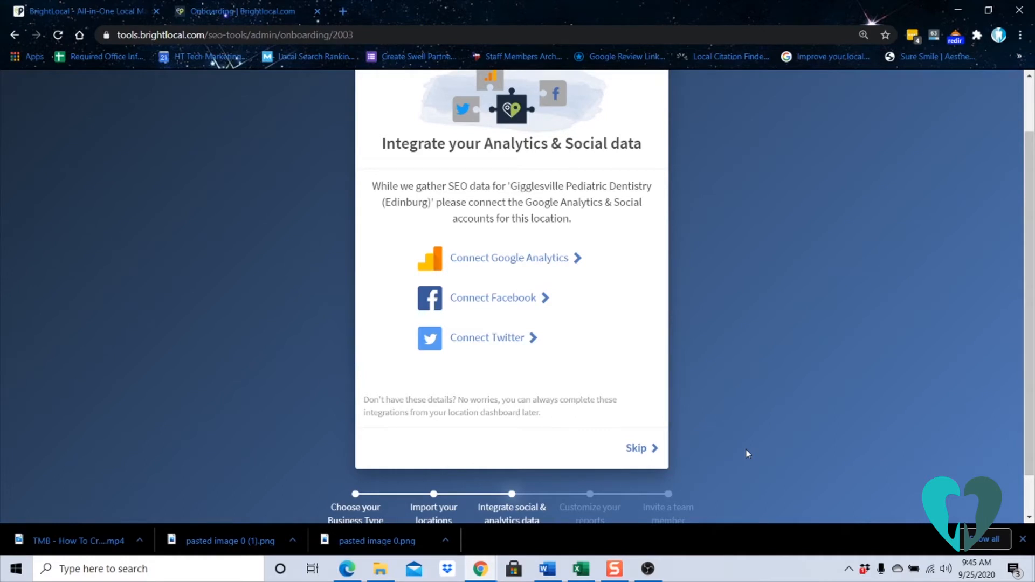
- Skip the remaining onboarding stages: analytics and social integration, report branding, and the team member invitation
{"action": "left_click", "coordinate": [652, 450]}
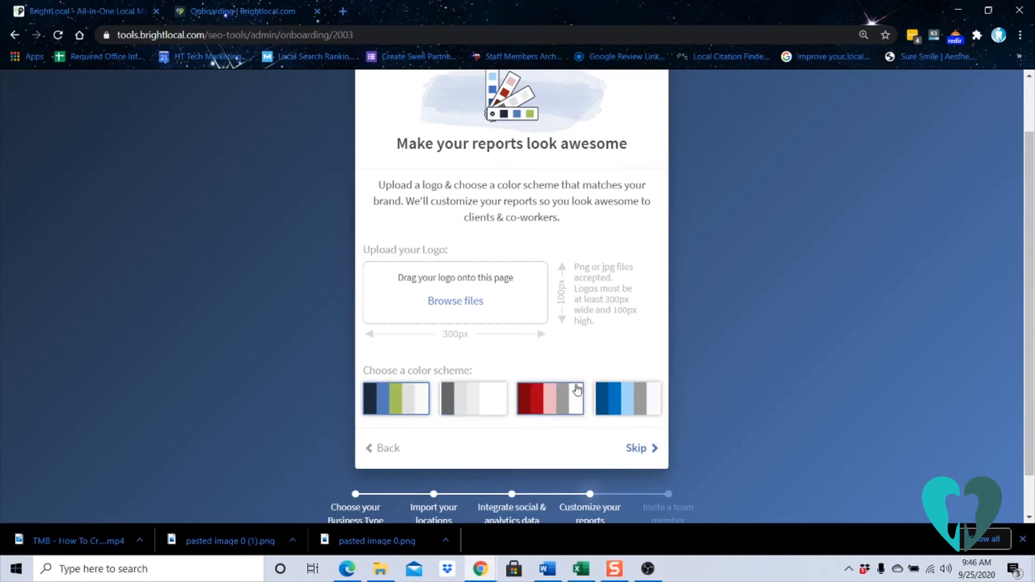
{"action": "left_click", "coordinate": [638, 450]}
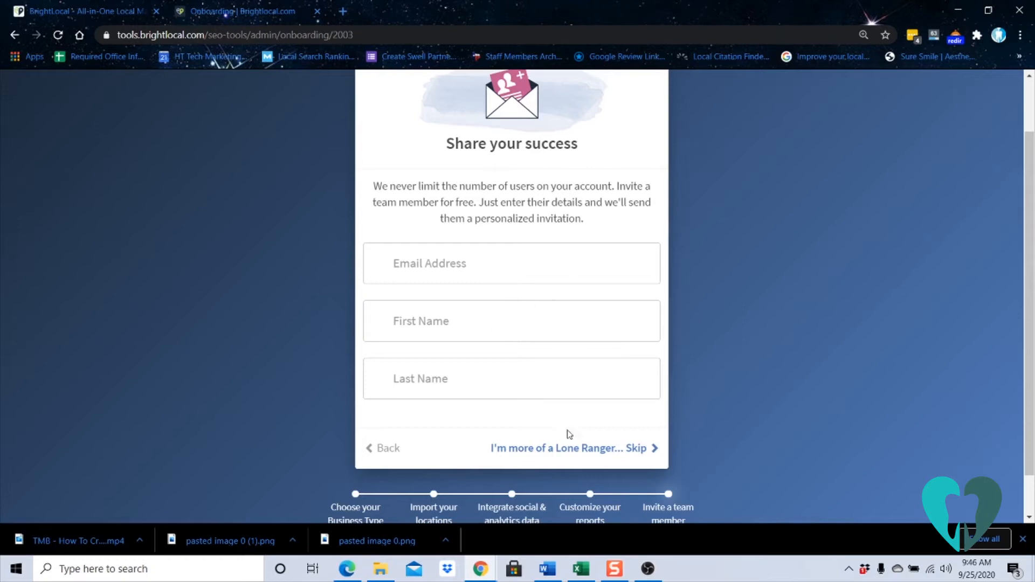
{"action": "left_click", "coordinate": [593, 452]}
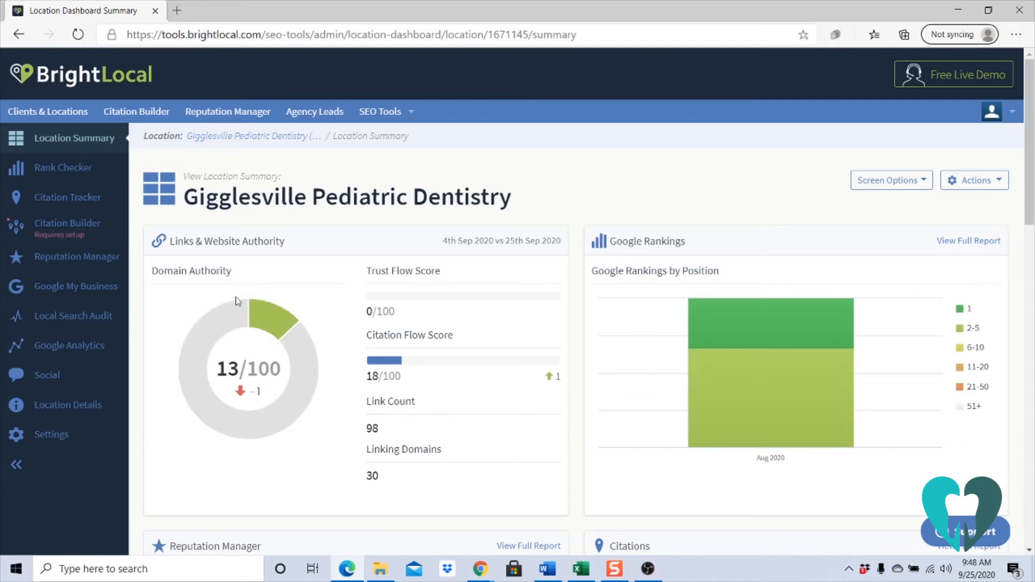
- Check the Domain Authority explanation, and examine the ranking charts and keyword rankings table in the Rank Checker report
{"action": "mouse_move", "coordinate": [199, 273]}
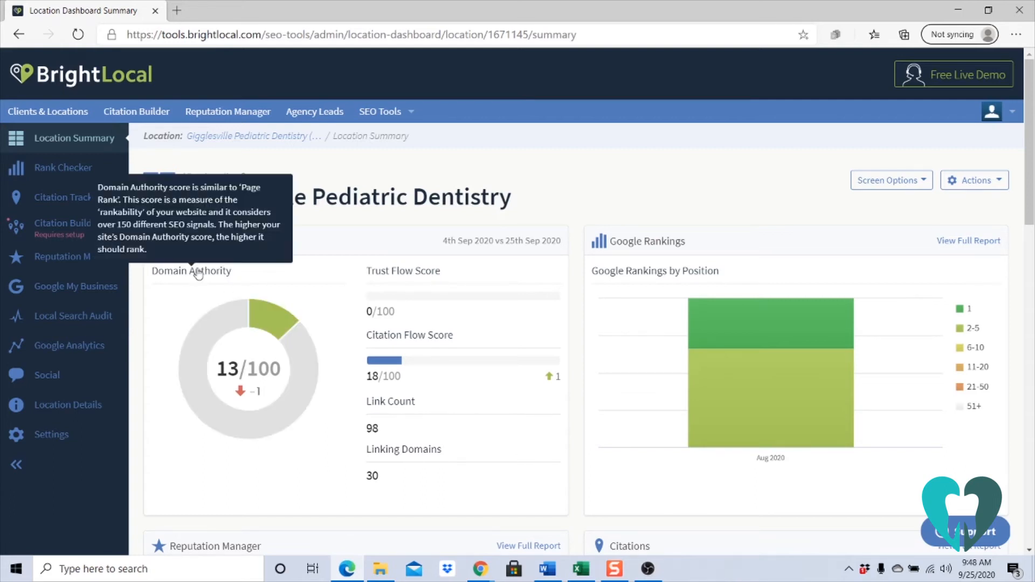
{"action": "left_click", "coordinate": [78, 170]}
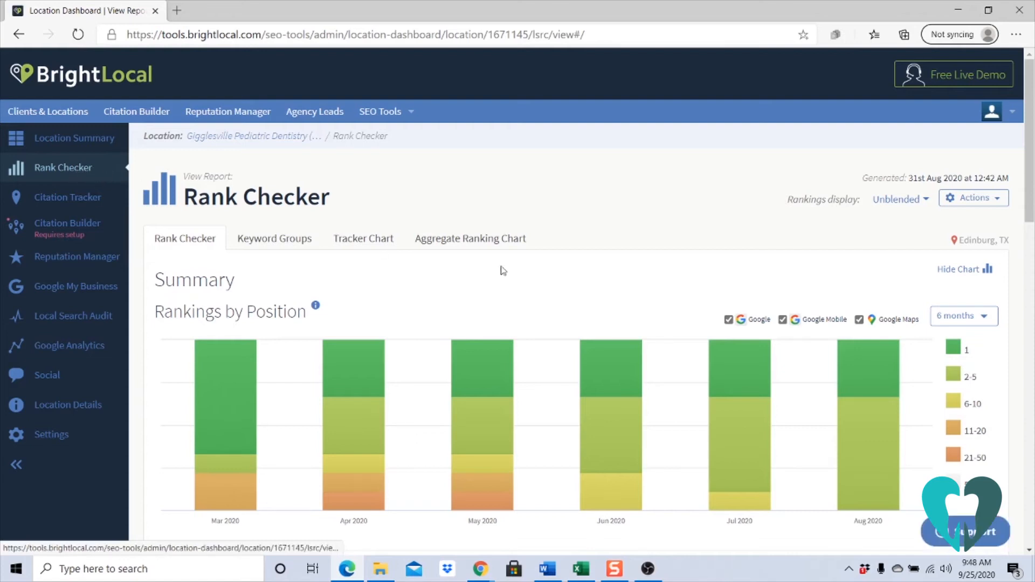
{"action": "scroll", "coordinate": [407, 347], "scroll_direction": "down", "scroll_amount": 12}
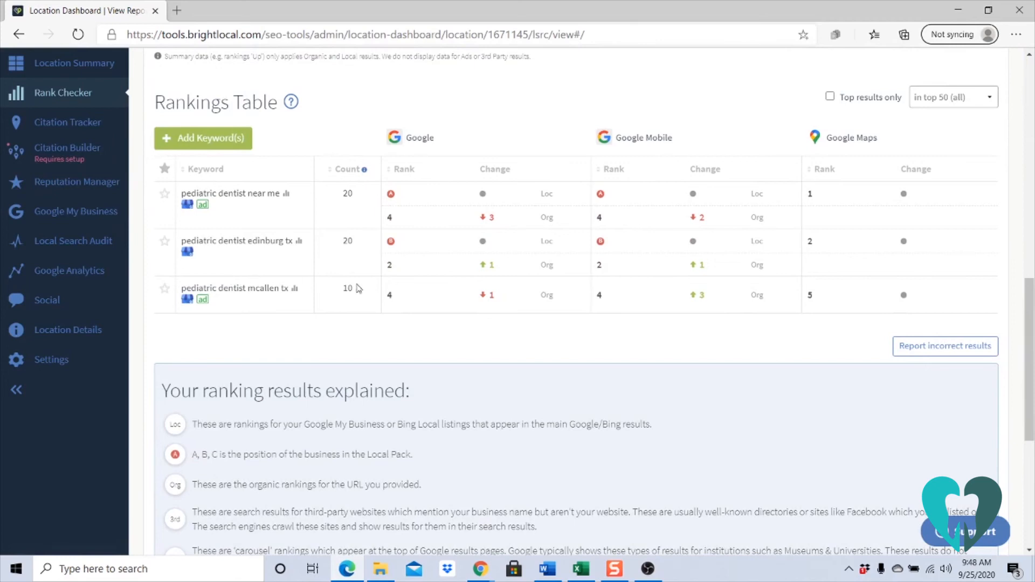
{"action": "scroll", "coordinate": [358, 289], "scroll_direction": "up", "scroll_amount": 10}
{"action": "right_click", "coordinate": [973, 131]}
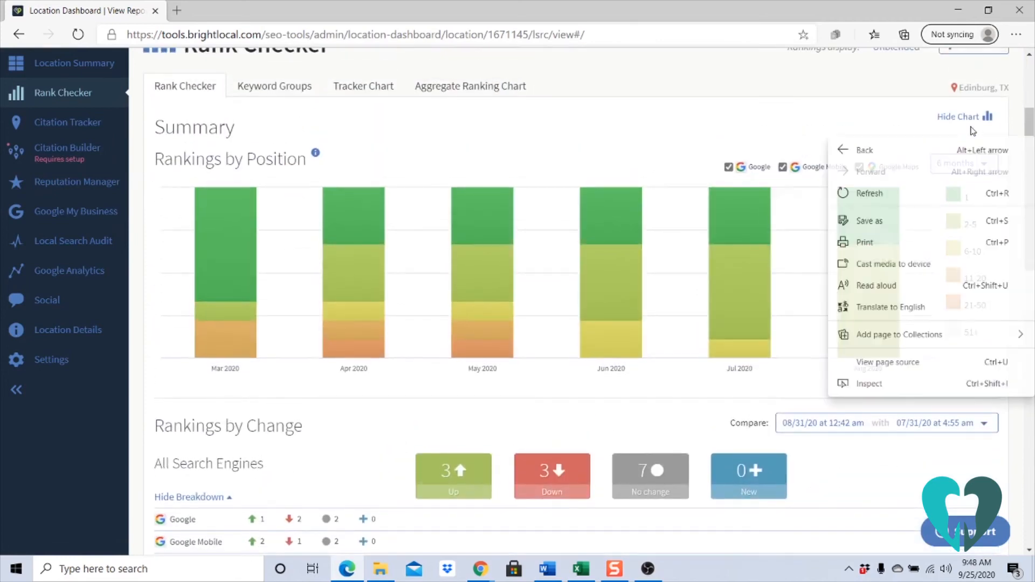
{"action": "left_click", "coordinate": [858, 116]}
{"action": "scroll", "coordinate": [858, 116], "scroll_direction": "up", "scroll_amount": 3}
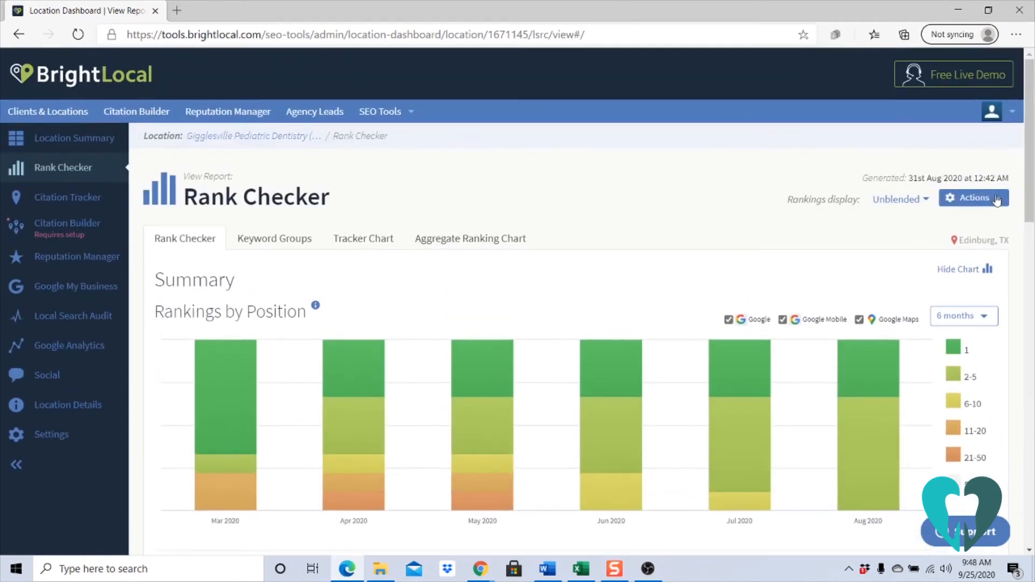
- Open the Rank Checker report for editing and review its run frequency and run-day options
{"action": "left_click", "coordinate": [996, 200]}
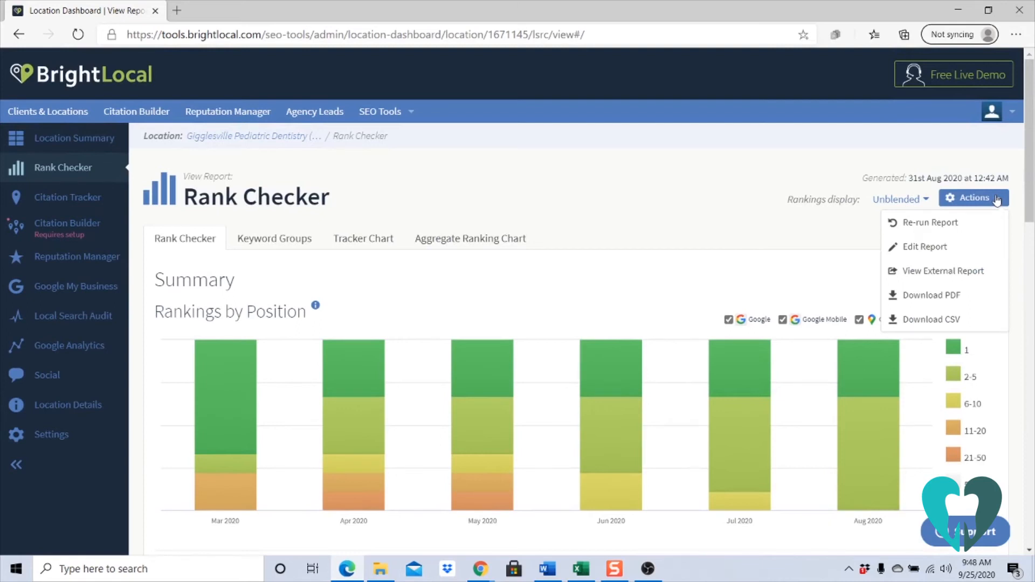
{"action": "left_click", "coordinate": [946, 248]}
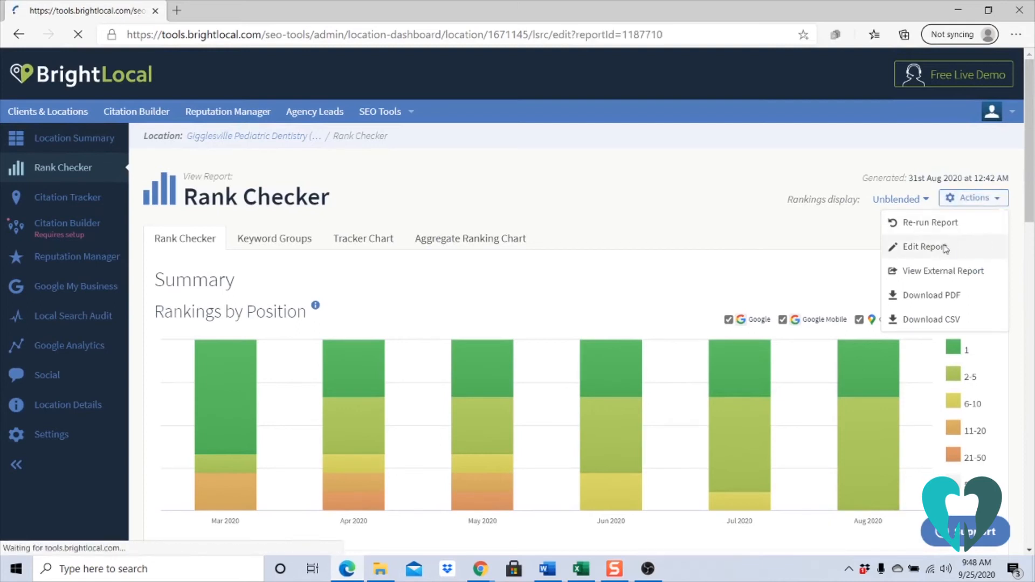
{"action": "scroll", "coordinate": [480, 341], "scroll_direction": "down", "scroll_amount": 3}
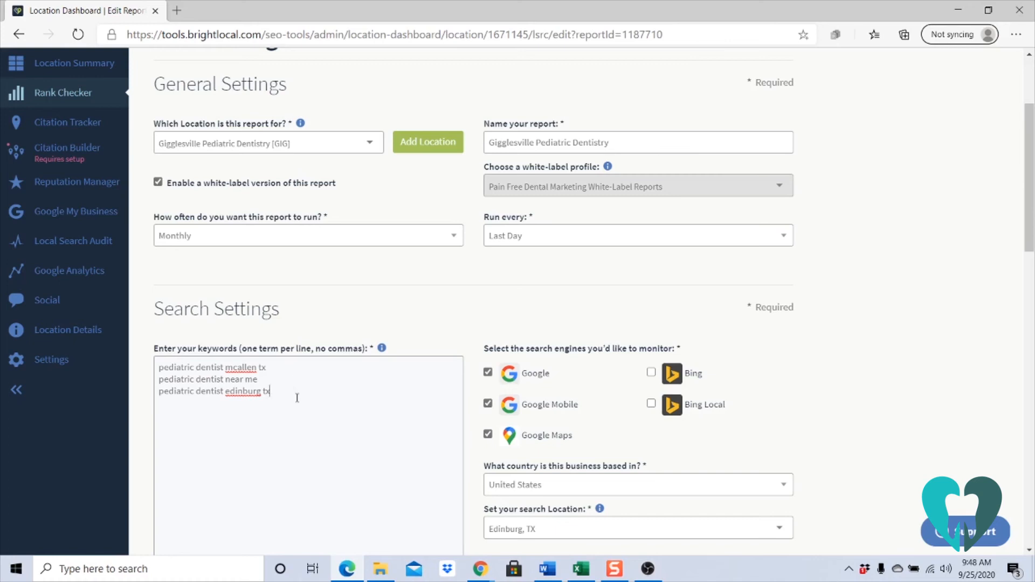
{"action": "left_click", "coordinate": [318, 243]}
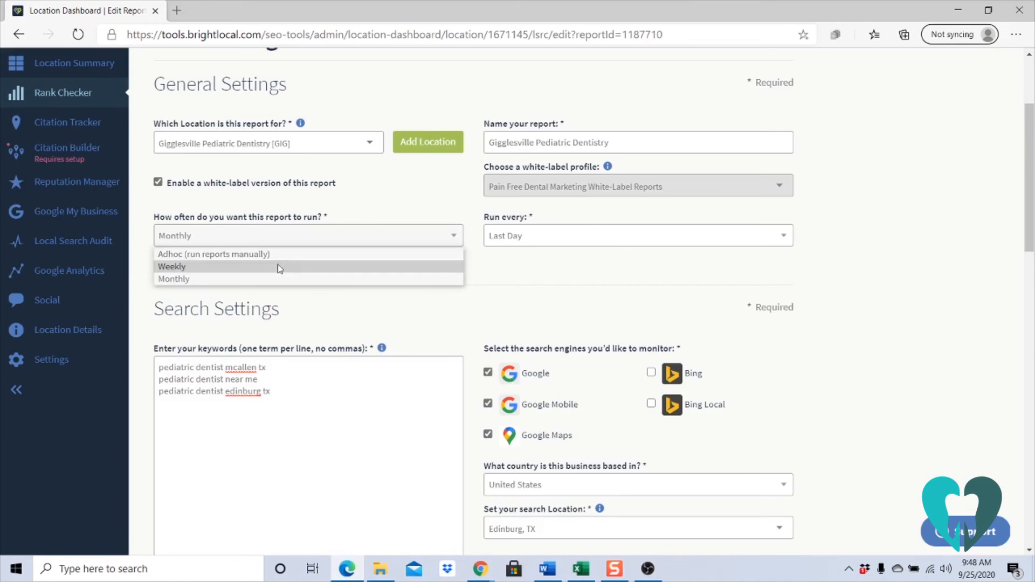
{"action": "left_click", "coordinate": [501, 240]}
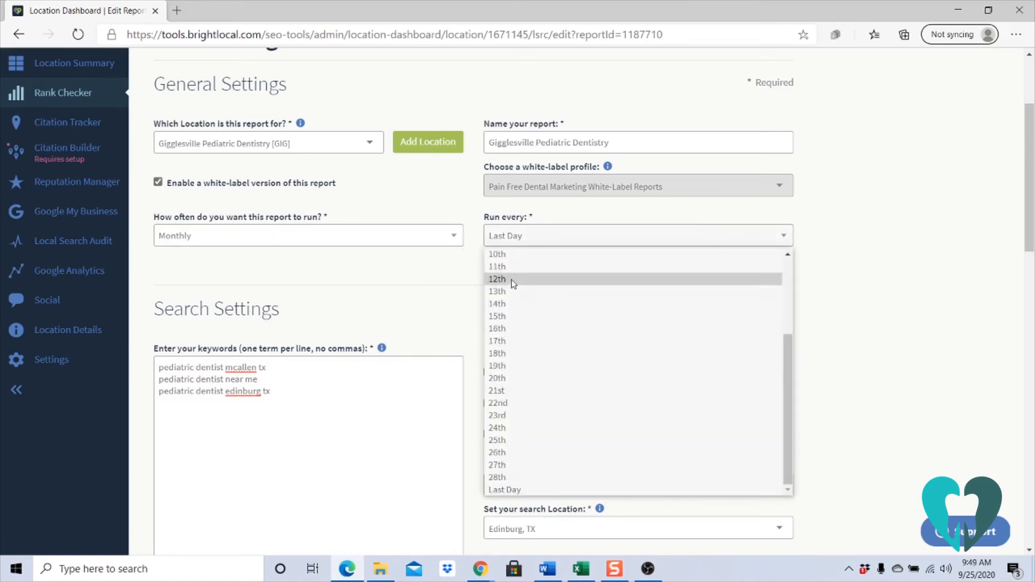
{"action": "left_click", "coordinate": [404, 289]}
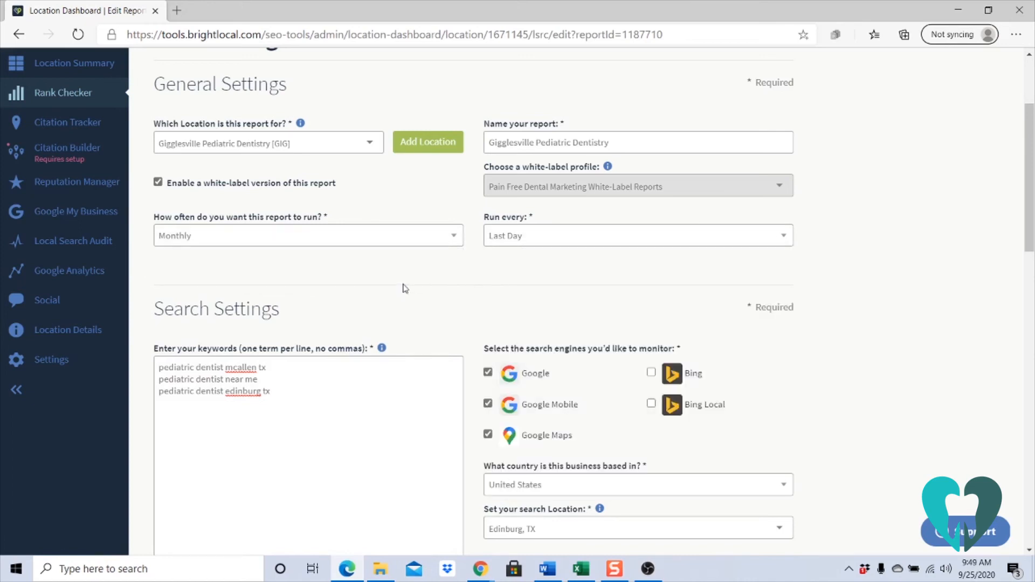
- Review the report's completion email options, keep the alert at No, and update the report
{"action": "scroll", "coordinate": [386, 284], "scroll_direction": "down", "scroll_amount": 15}
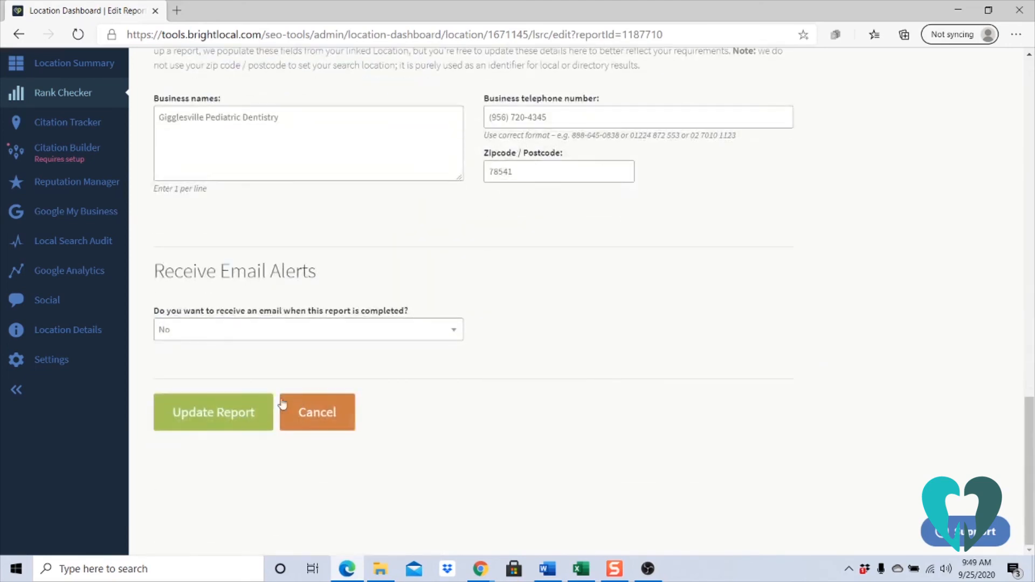
{"action": "left_click", "coordinate": [205, 335]}
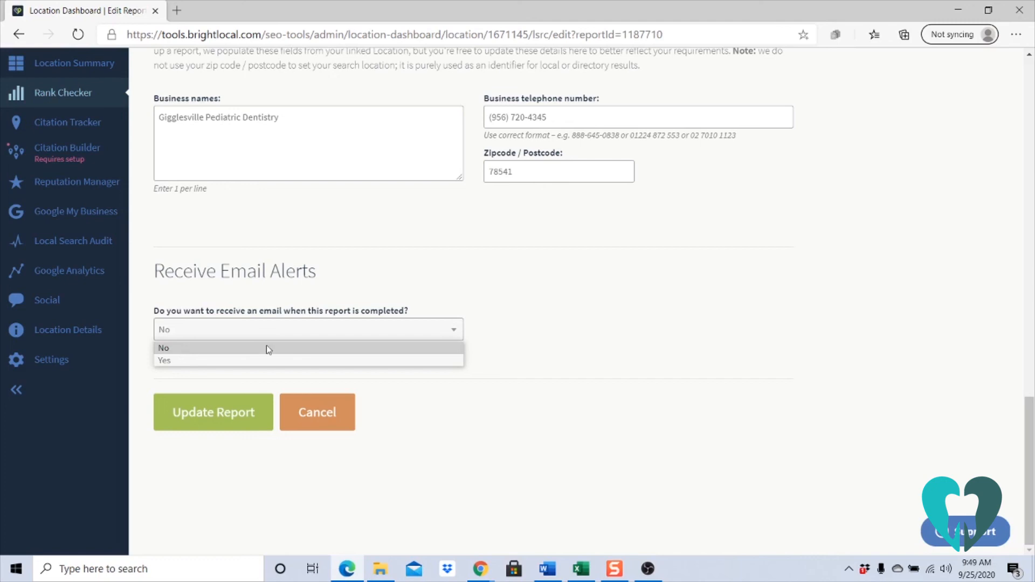
{"action": "left_click", "coordinate": [516, 330]}
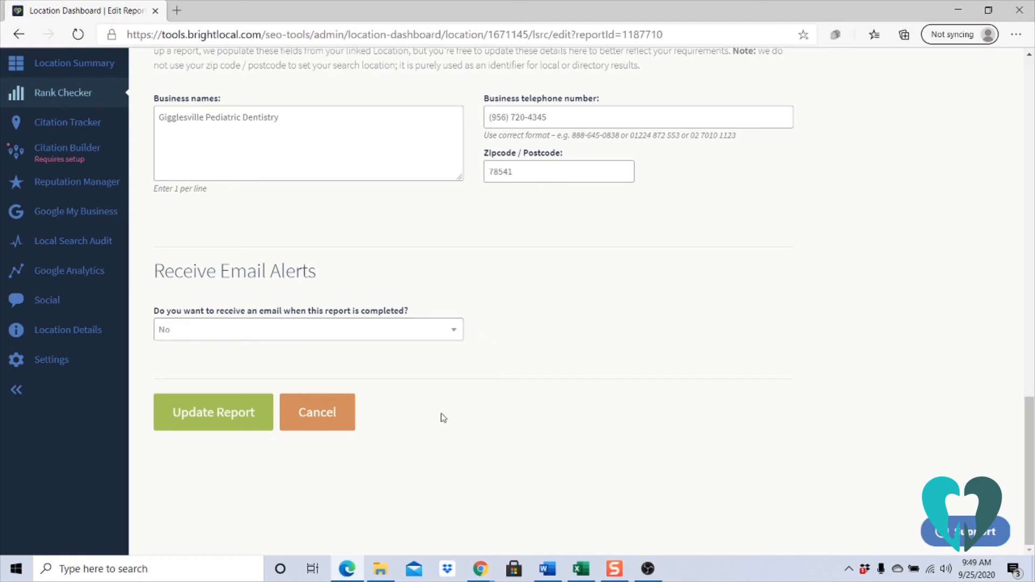
{"action": "left_click", "coordinate": [255, 422]}
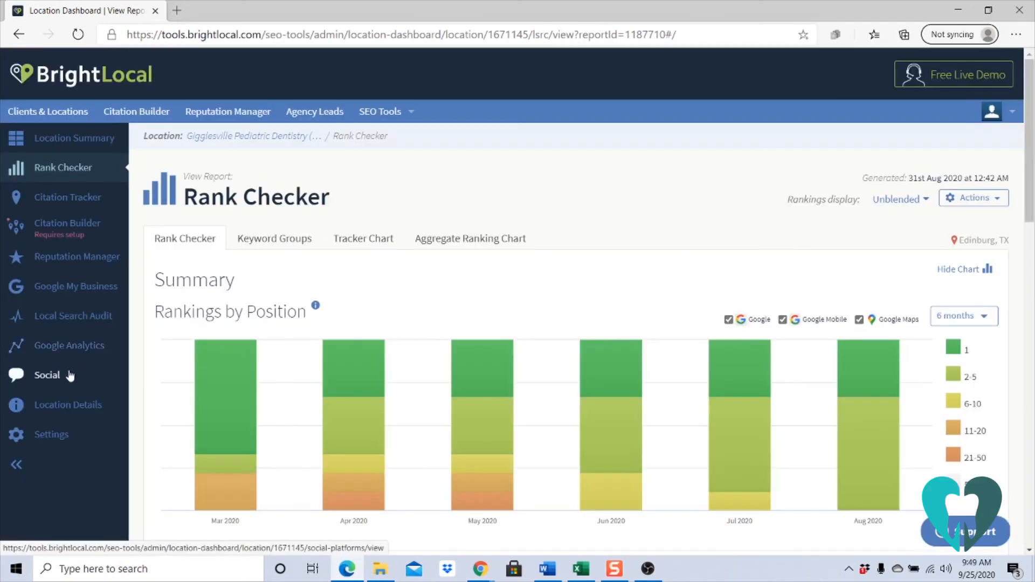
- View the location's Google Analytics summary and its Twitter and Facebook social pages, dismissing the Facebook Insights setup
{"action": "left_click", "coordinate": [74, 350]}
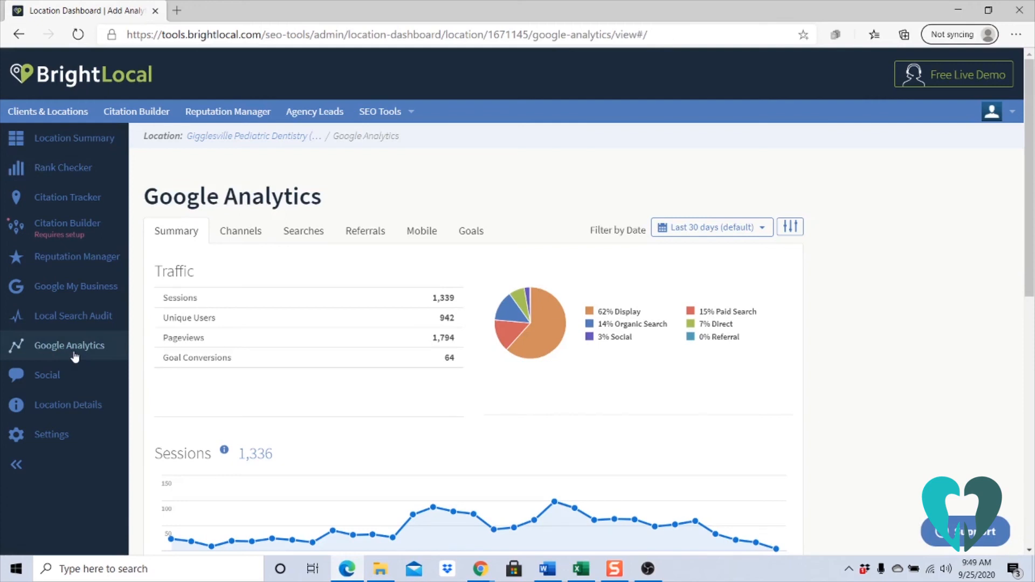
{"action": "left_click", "coordinate": [60, 380]}
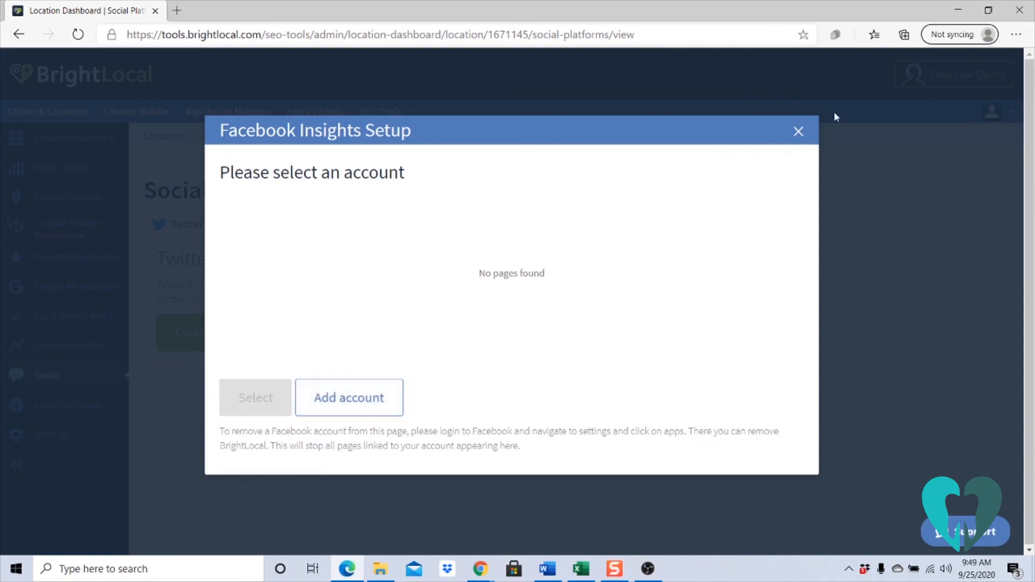
{"action": "left_click", "coordinate": [800, 134]}
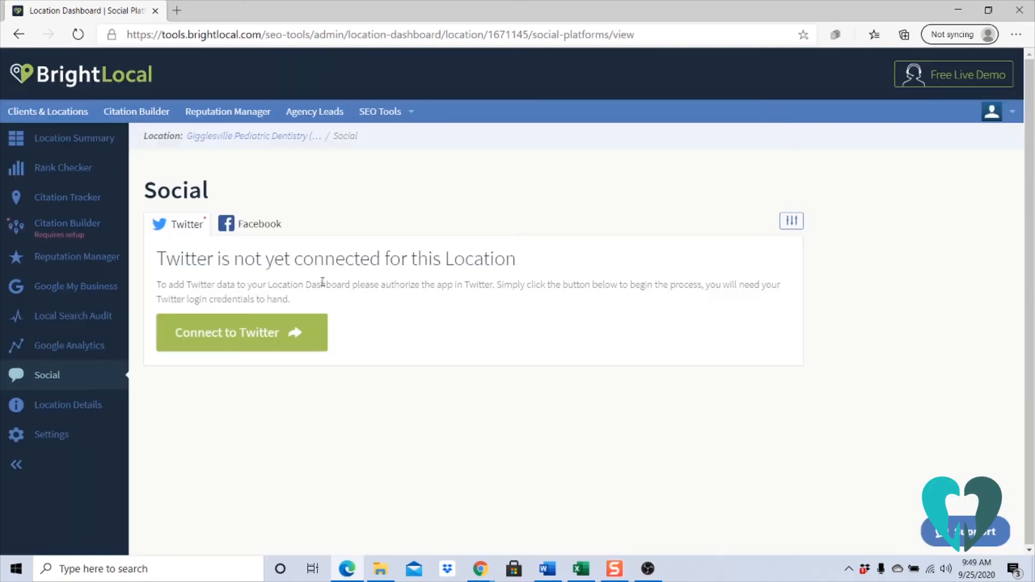
{"action": "left_click", "coordinate": [257, 229]}
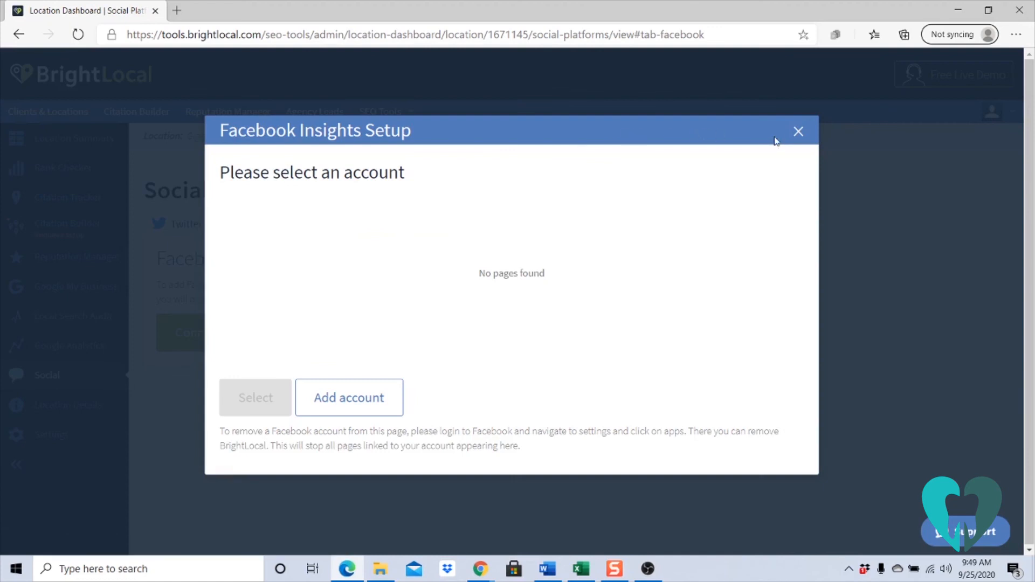
{"action": "left_click", "coordinate": [797, 133]}
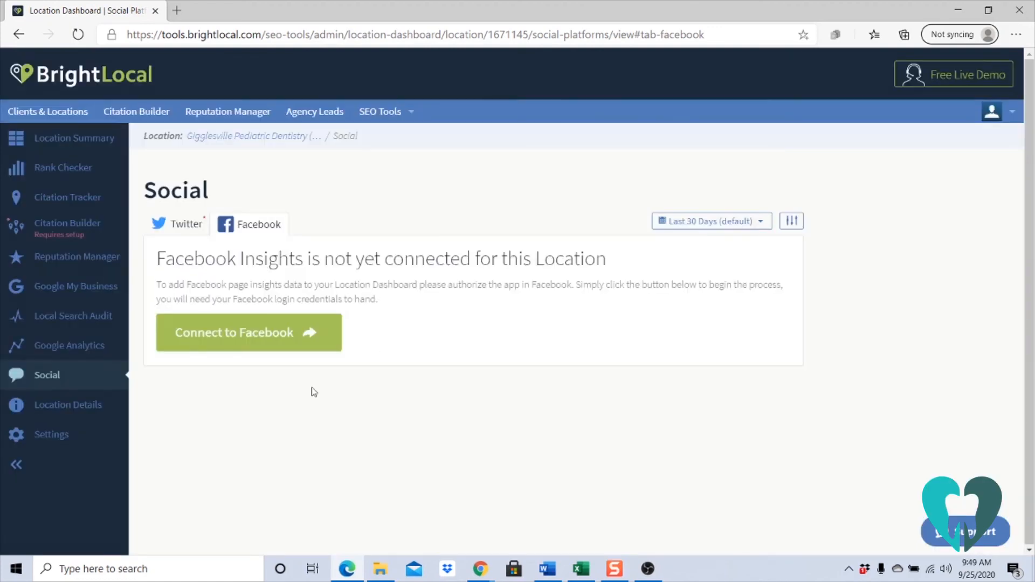